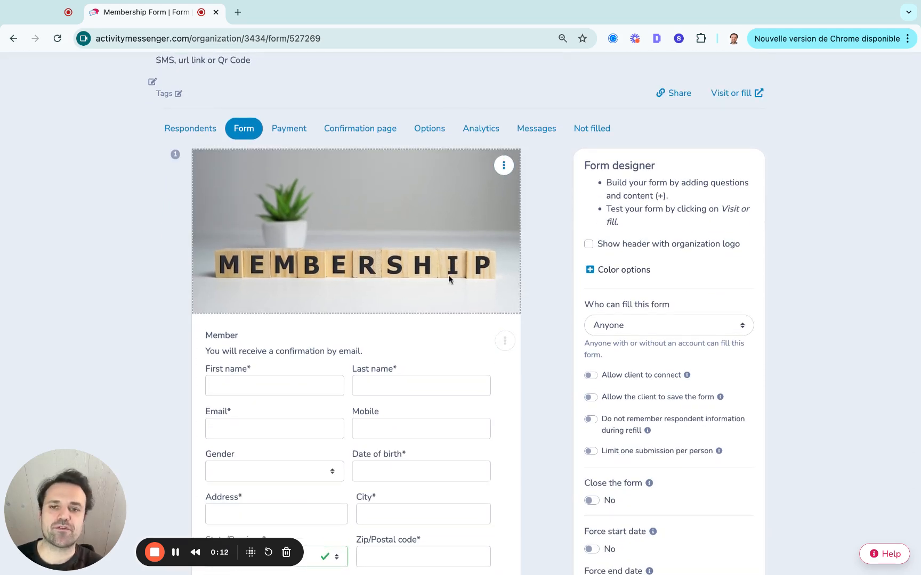
scroll(448, 277, down, 1)
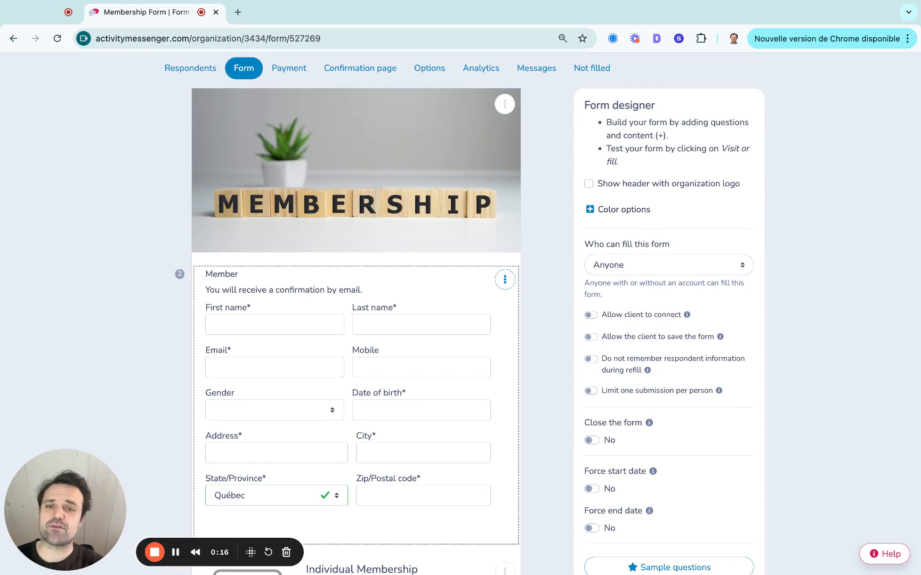
Open the Membership banner image for editing, view the available Canva image sizes and close its settings unchanged.
click(504, 104)
click(518, 132)
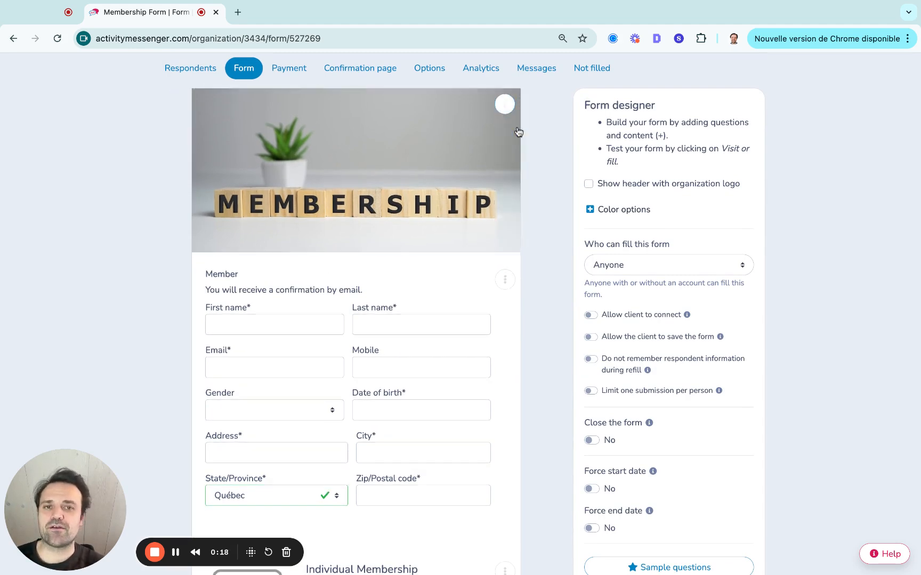
click(521, 223)
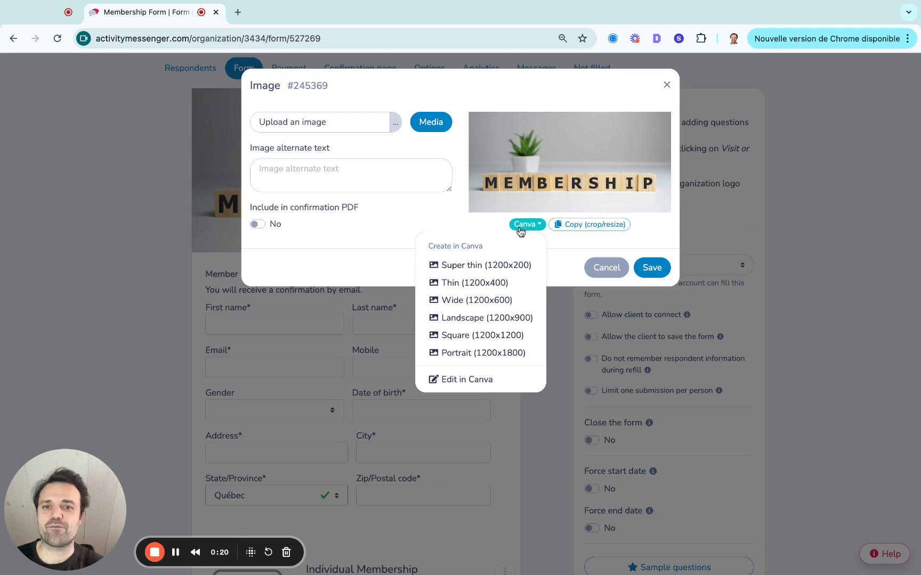
click(666, 86)
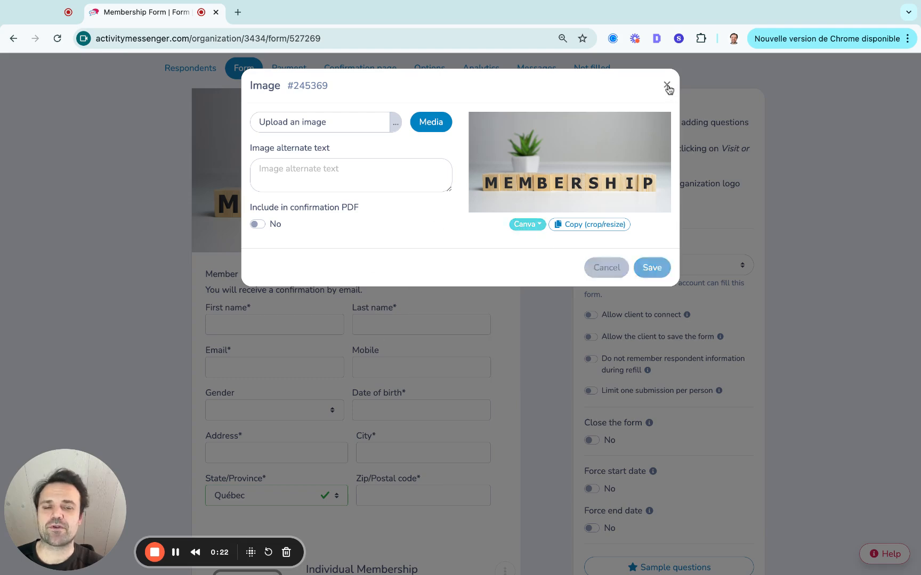
Examine the Member question's label, description and available optional or required fields, and close its settings unchanged.
scroll(446, 257, down, 3)
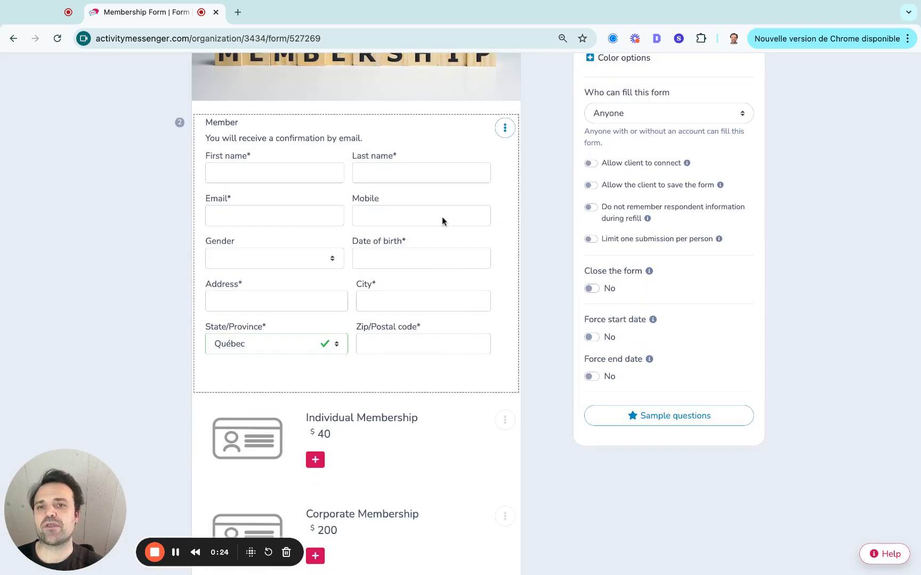
click(504, 127)
click(512, 154)
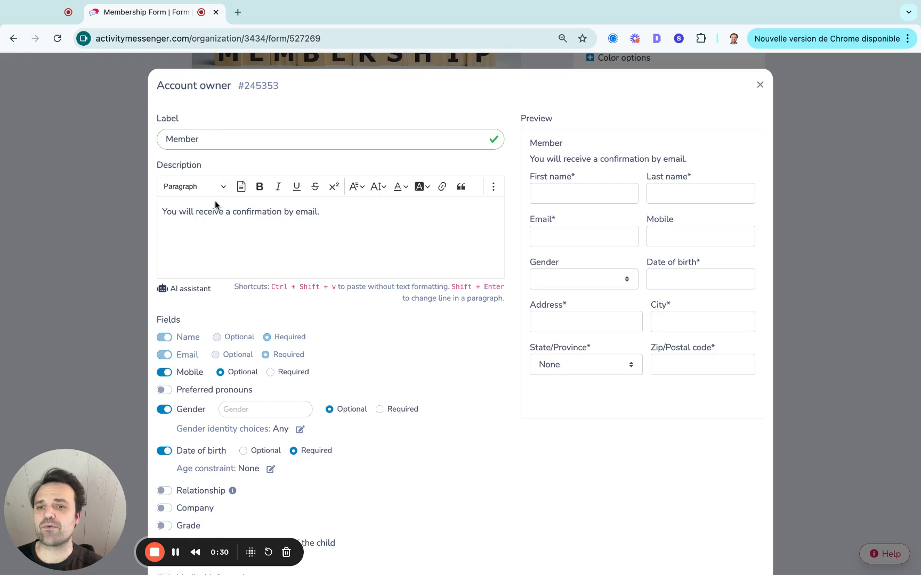
scroll(215, 202, down, 4)
scroll(215, 203, down, 1)
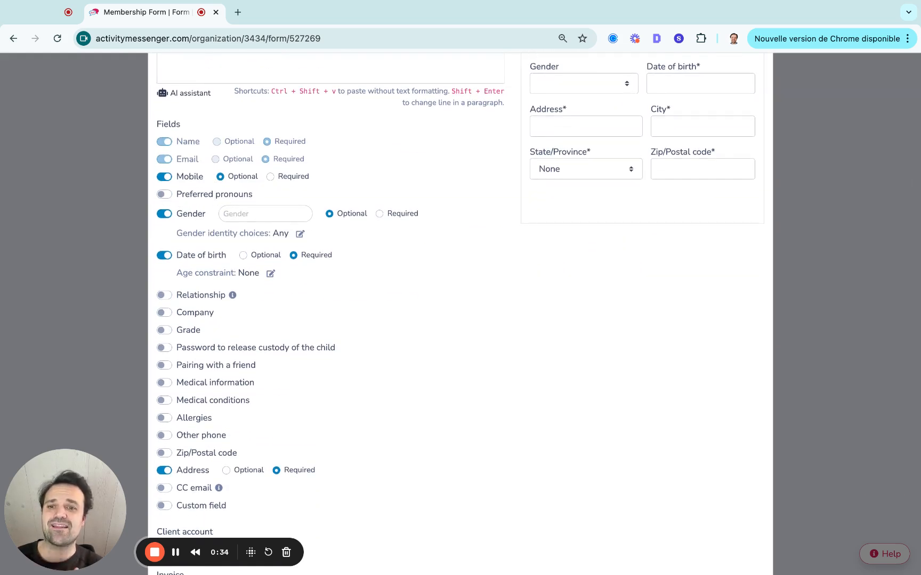
scroll(232, 199, down, 3)
scroll(552, 290, up, 7)
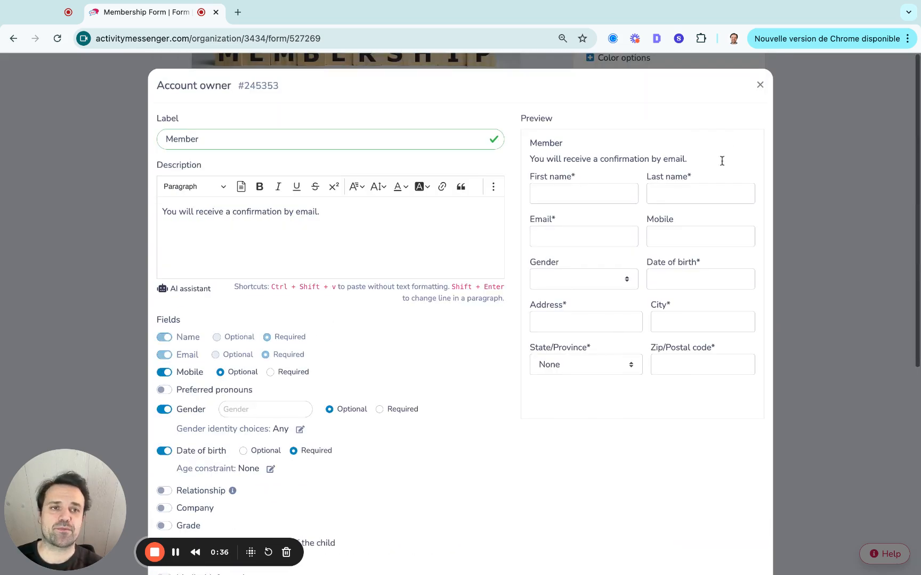
click(760, 85)
Open the Individual Membership item's underlying membership for modification and set its duration to 12 months.
scroll(329, 283, down, 5)
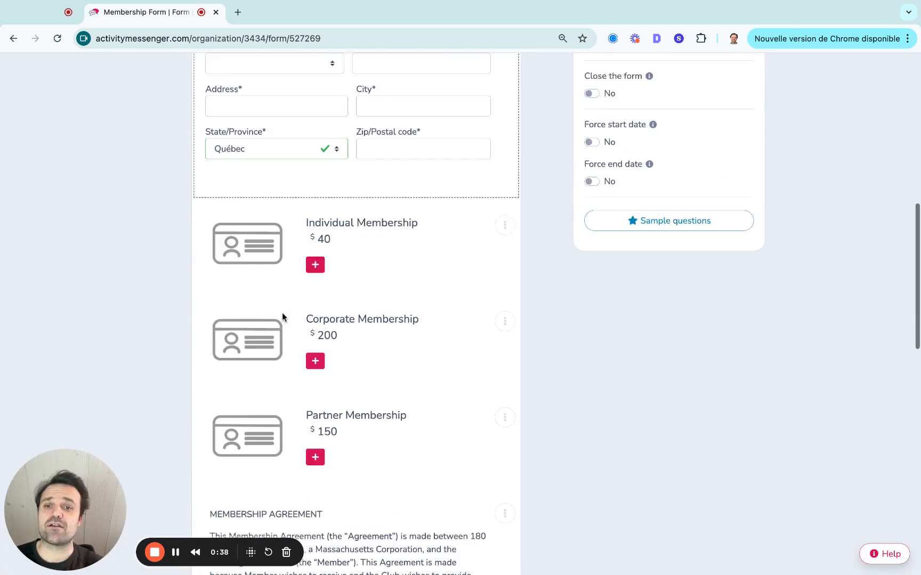
scroll(282, 314, down, 1)
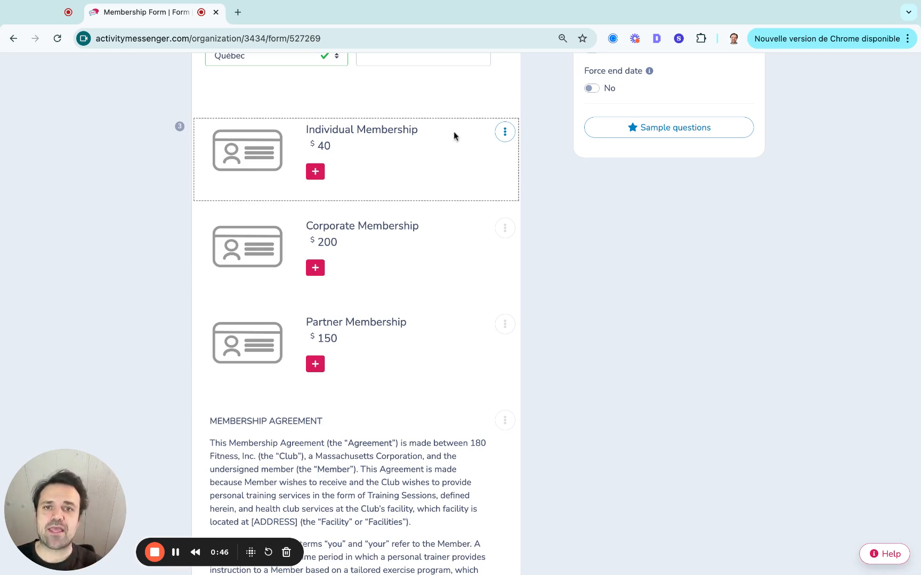
click(506, 133)
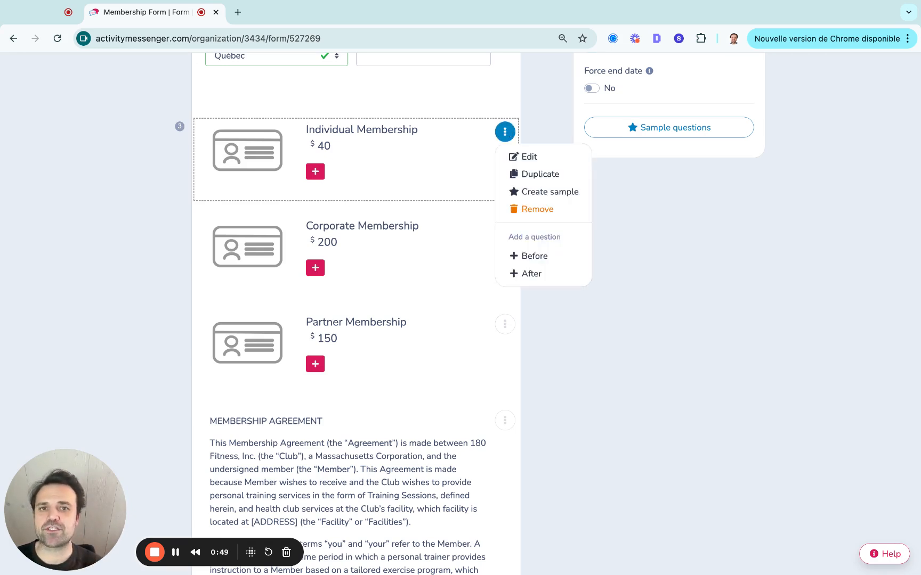
click(528, 158)
click(488, 138)
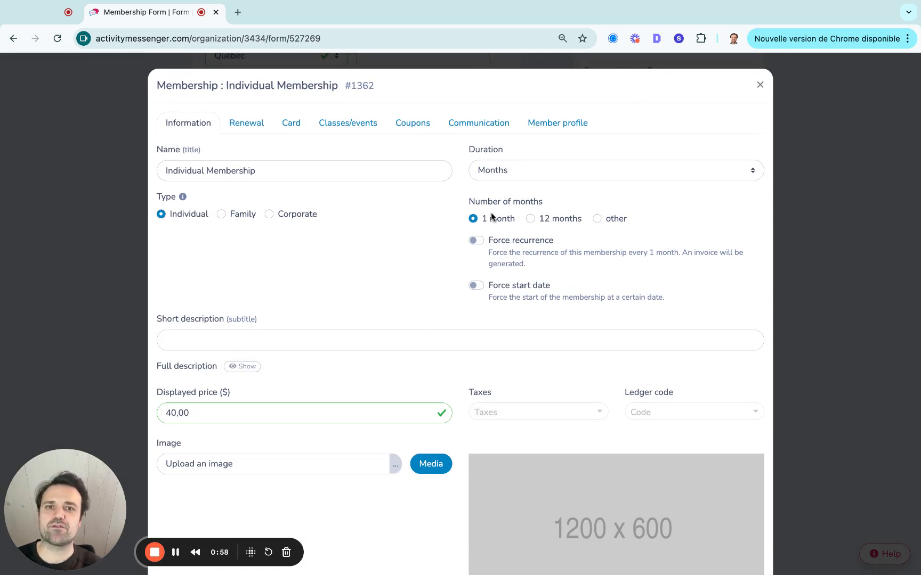
click(531, 218)
scroll(540, 218, down, 3)
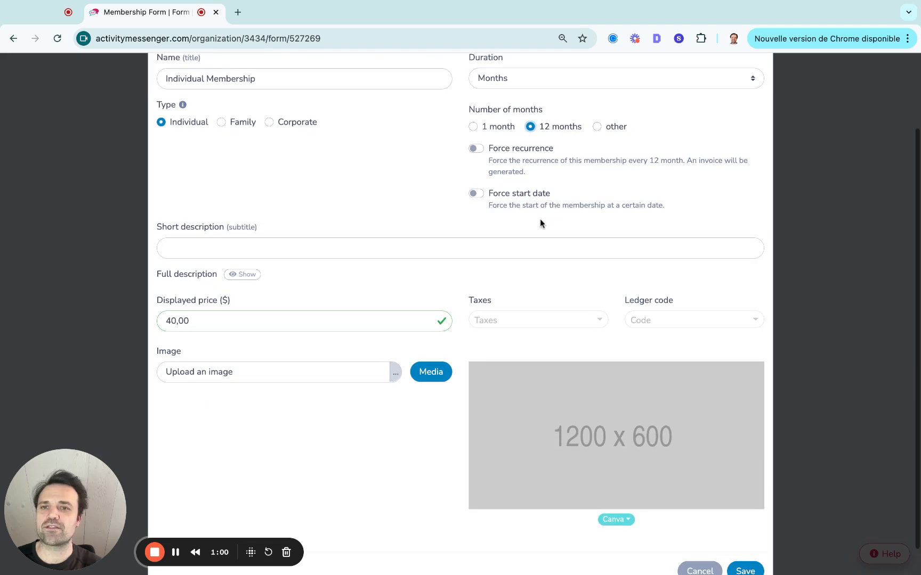
scroll(320, 196, up, 3)
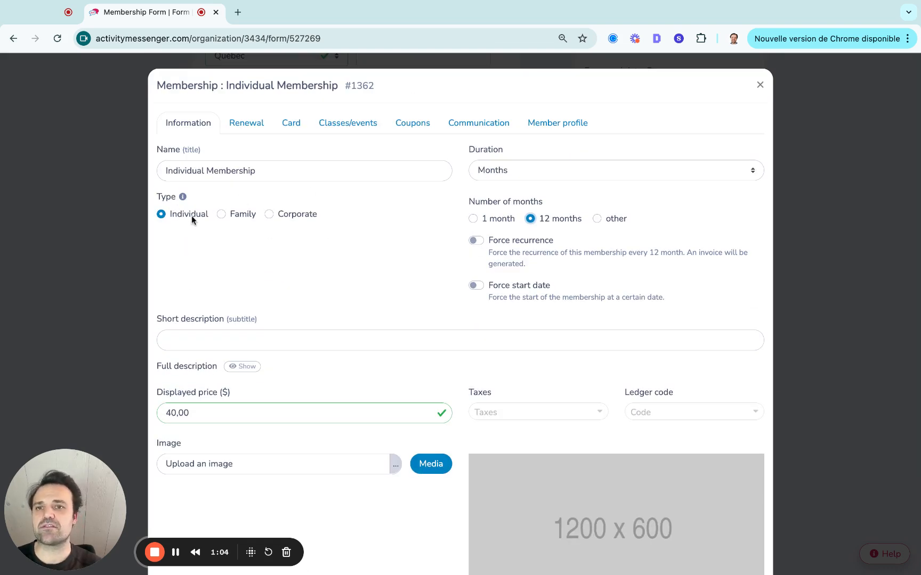
Activate renewal for the Individual Membership and view the choices for the renewal confirmation email template.
click(263, 130)
click(167, 168)
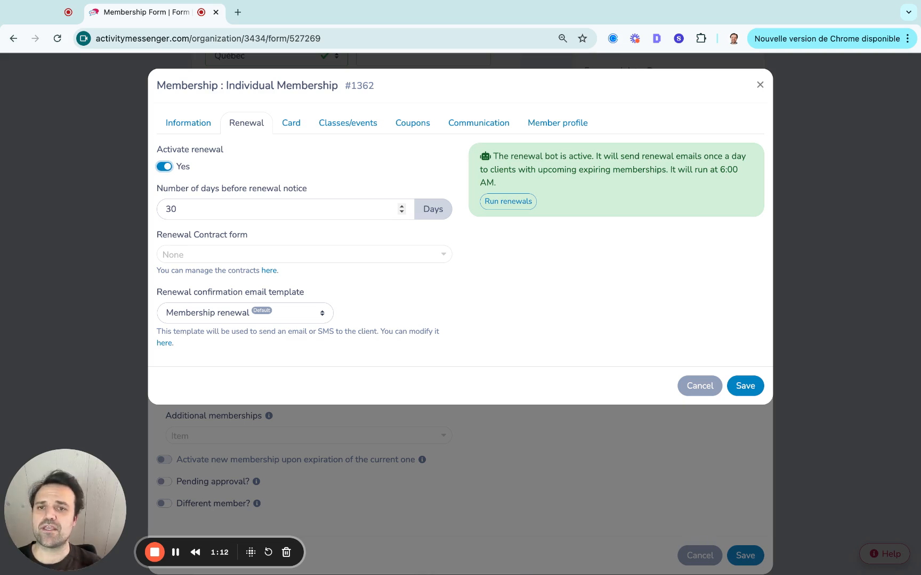
click(213, 313)
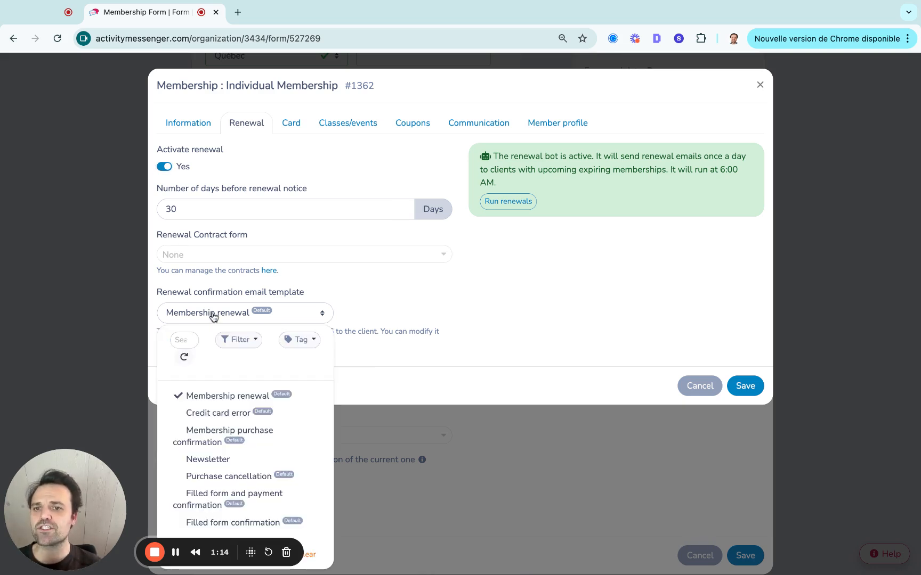
click(340, 301)
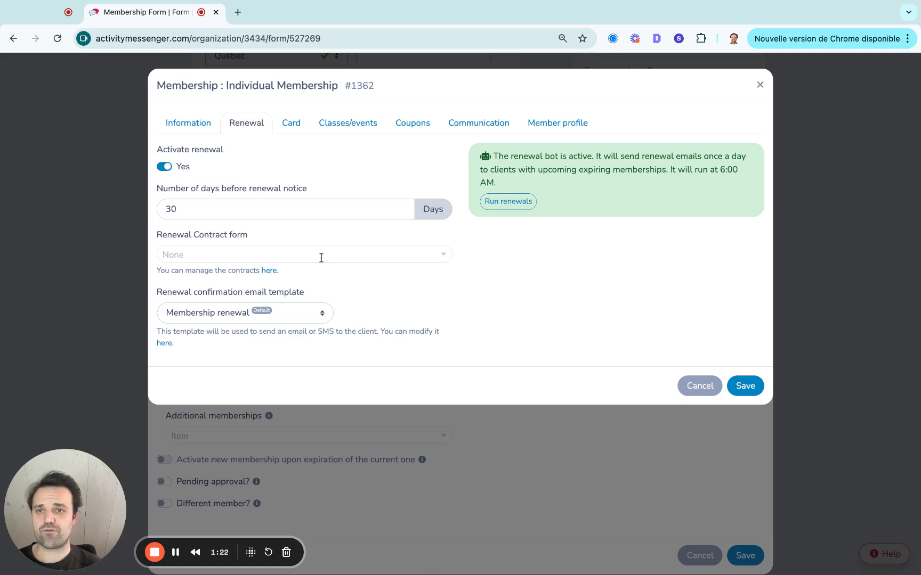
Enable the membership card for the Individual Membership and include a photo on it.
click(292, 124)
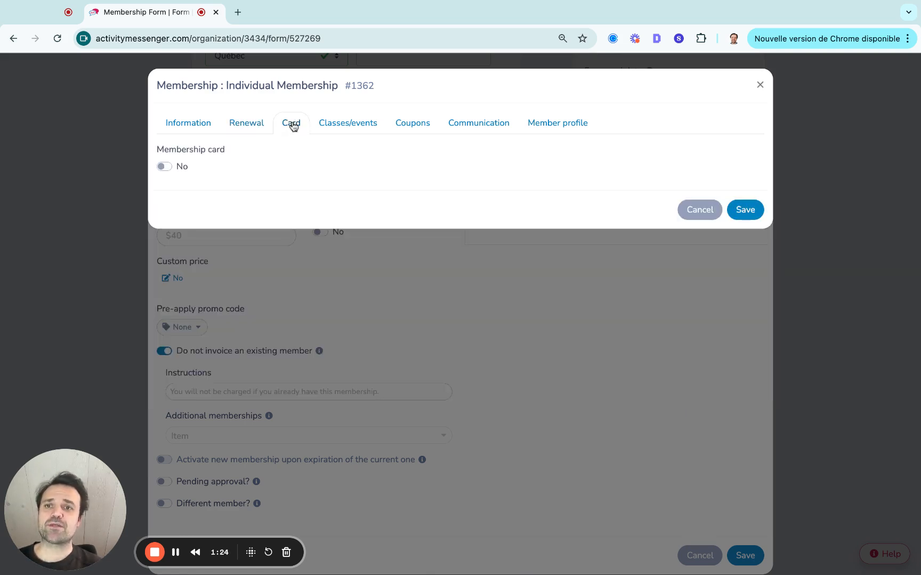
click(162, 166)
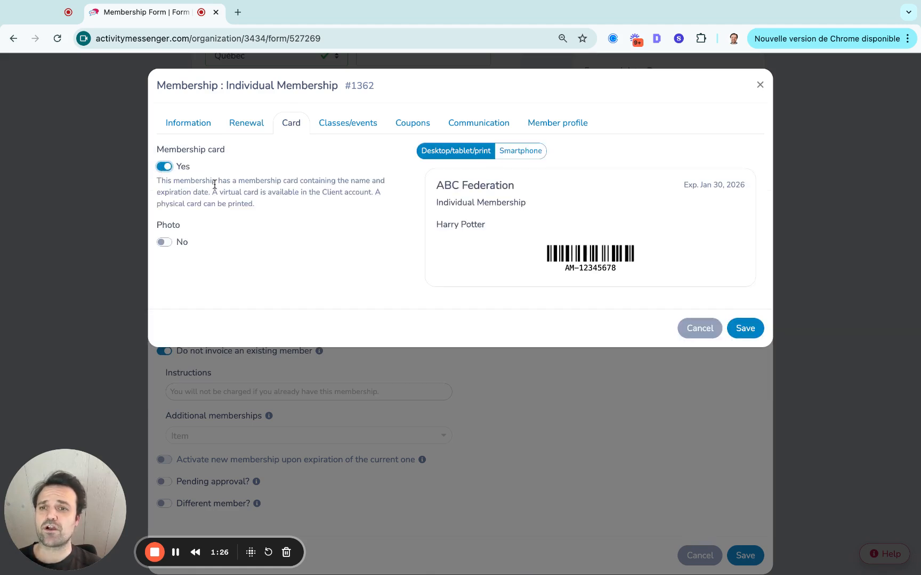
click(167, 242)
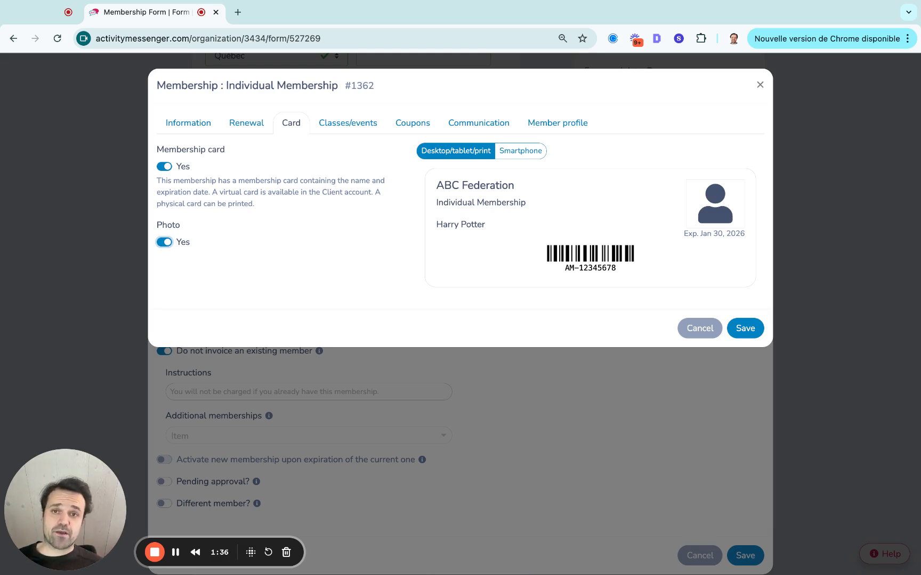
Add the Annual Gala to the Individual Membership's classes and events with a member price of 15.
click(361, 121)
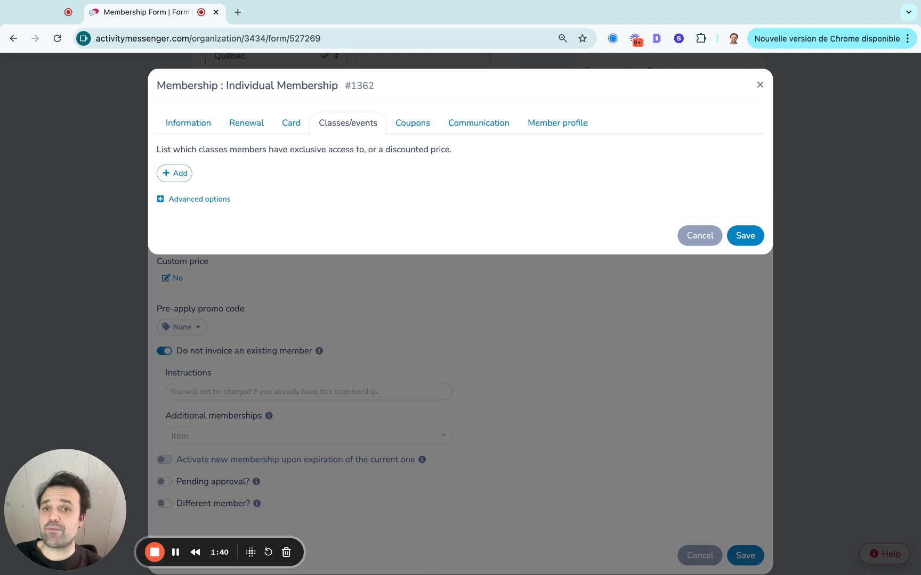
click(179, 173)
click(189, 185)
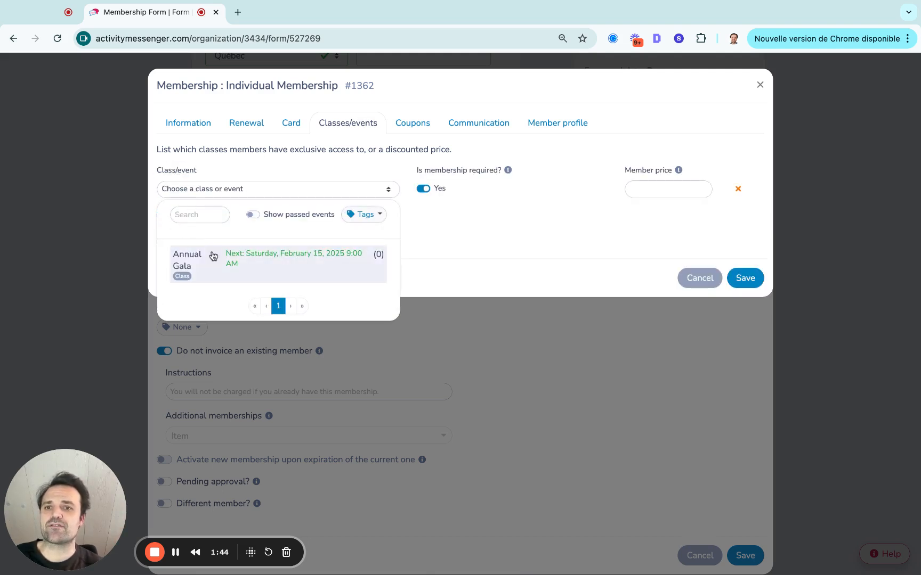
click(213, 258)
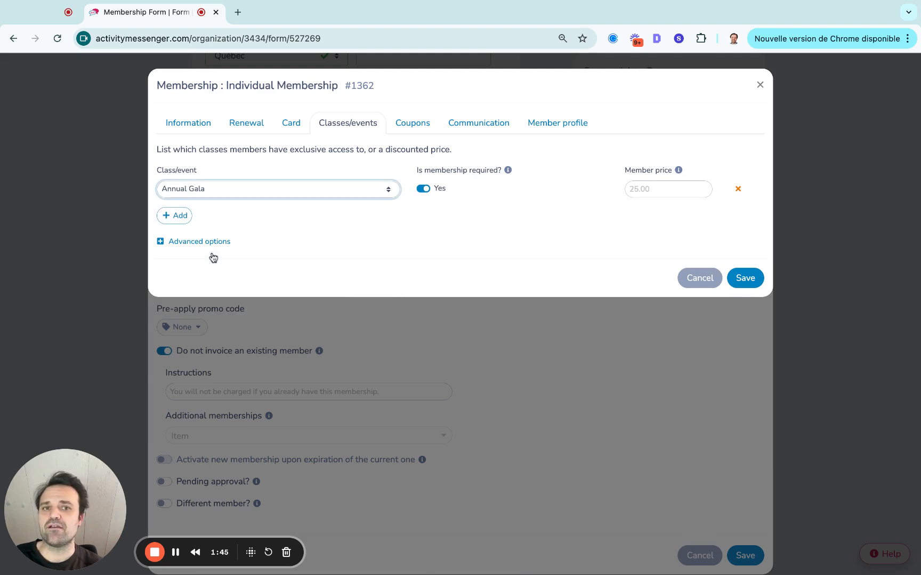
click(640, 193)
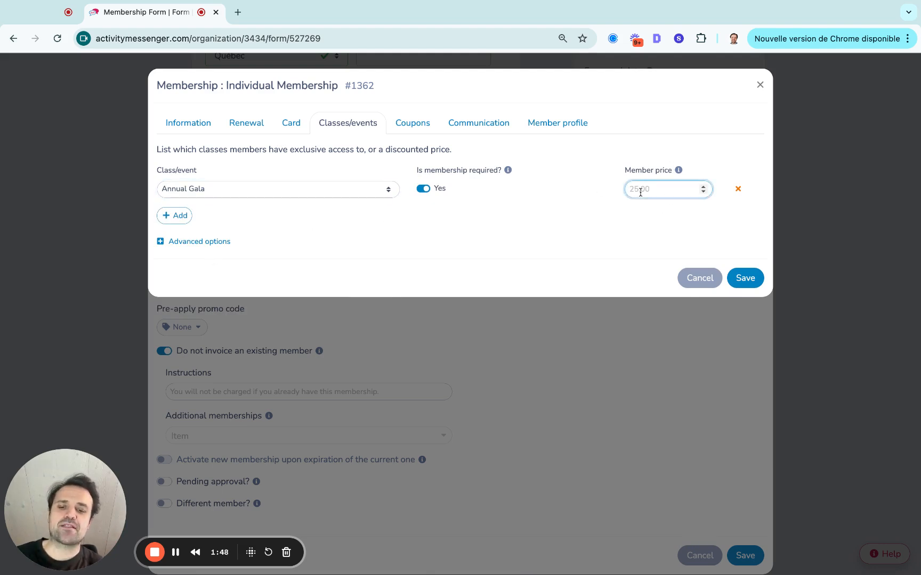
text(15)
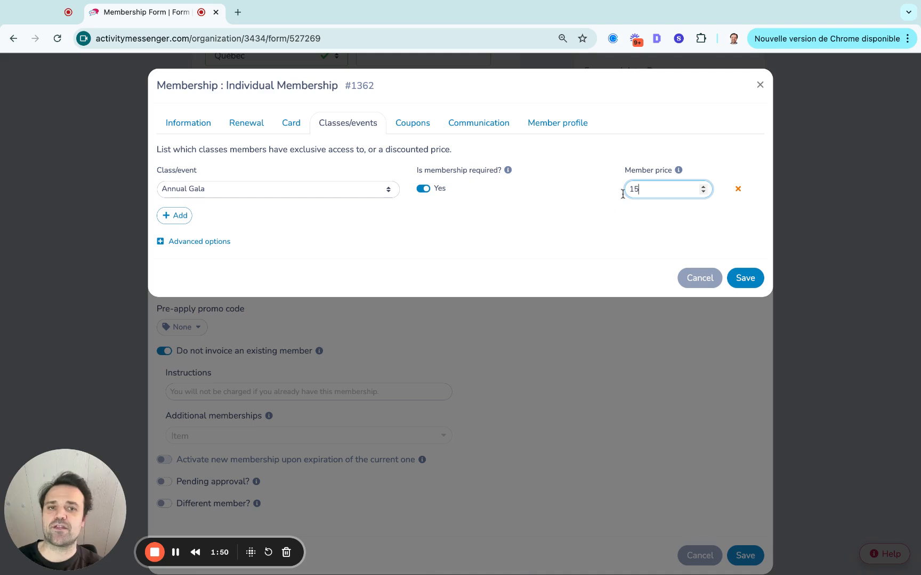
click(590, 211)
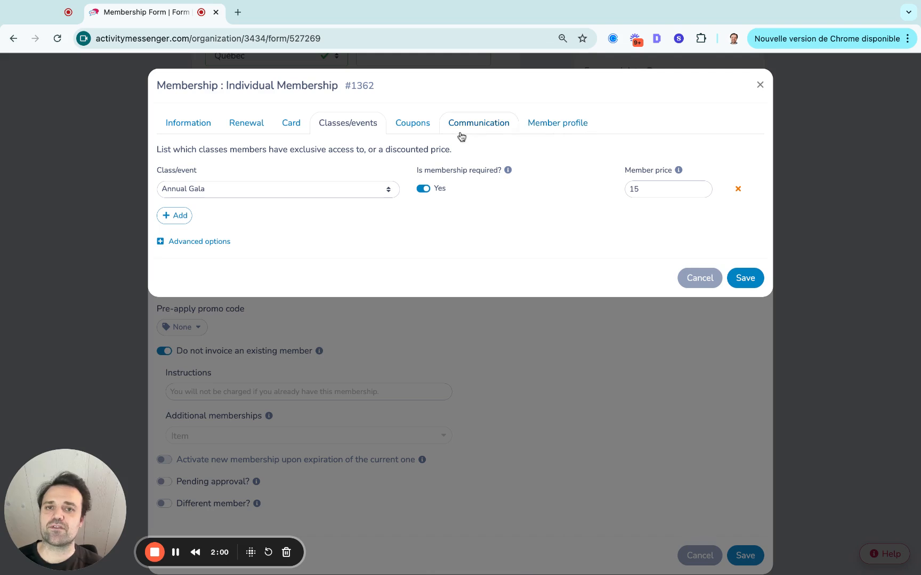
Review the Individual Membership's coupon, communication and member profile settings, and close the membership and its form question without saving.
click(411, 127)
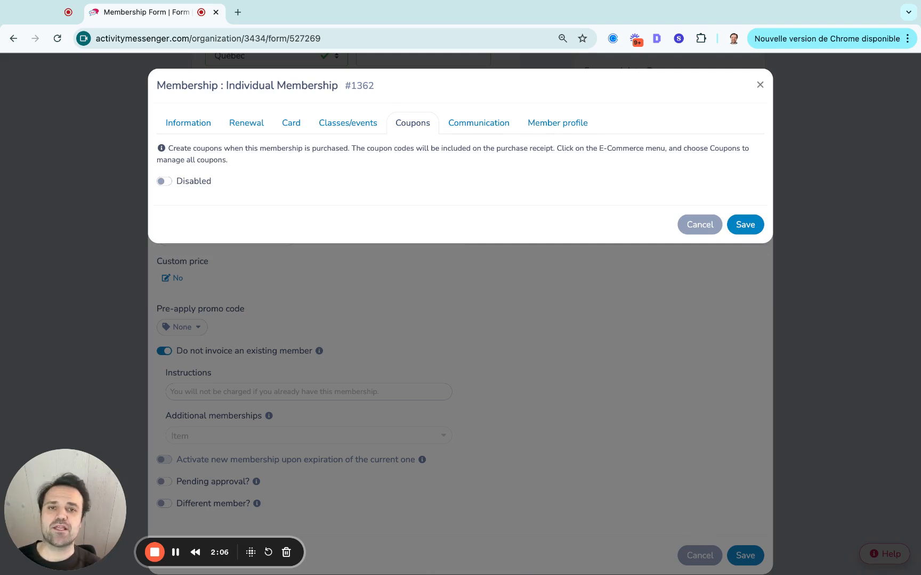
click(471, 126)
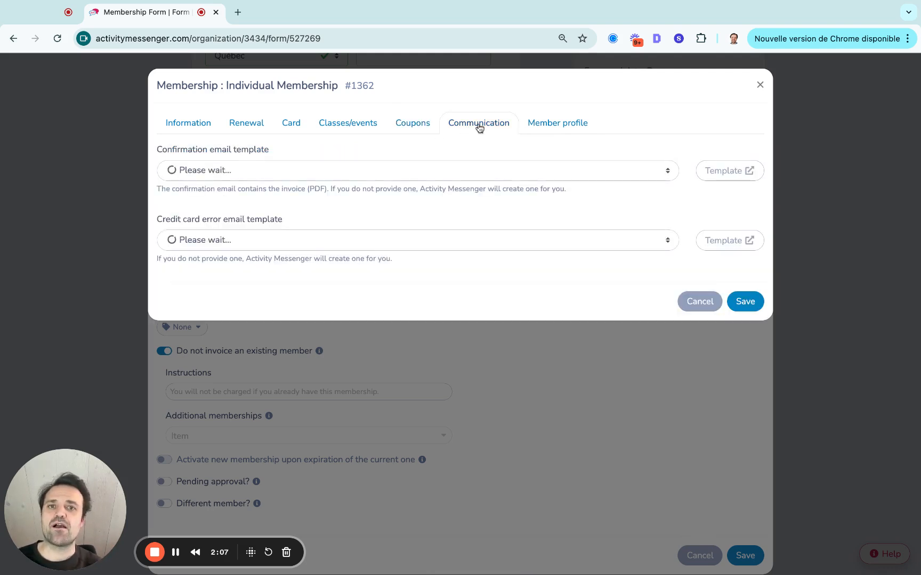
click(555, 128)
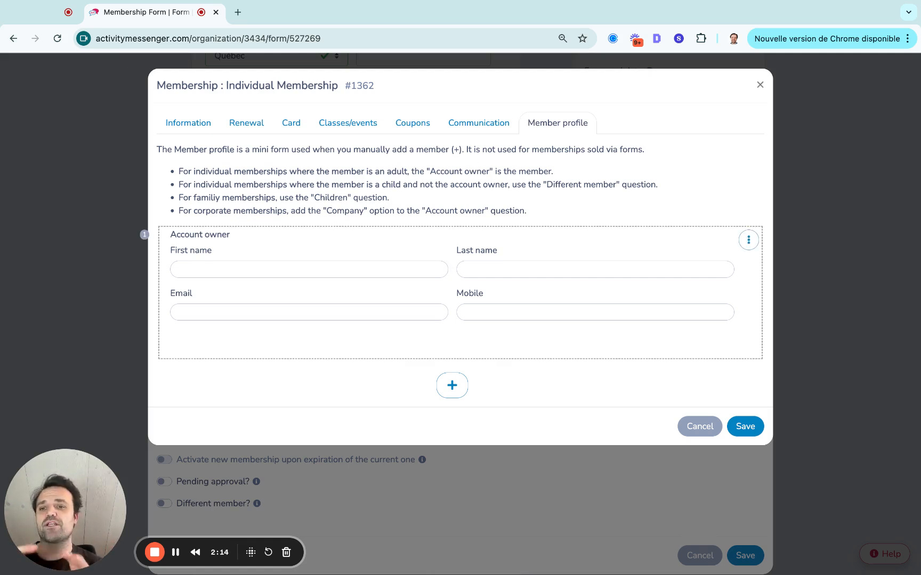
click(760, 84)
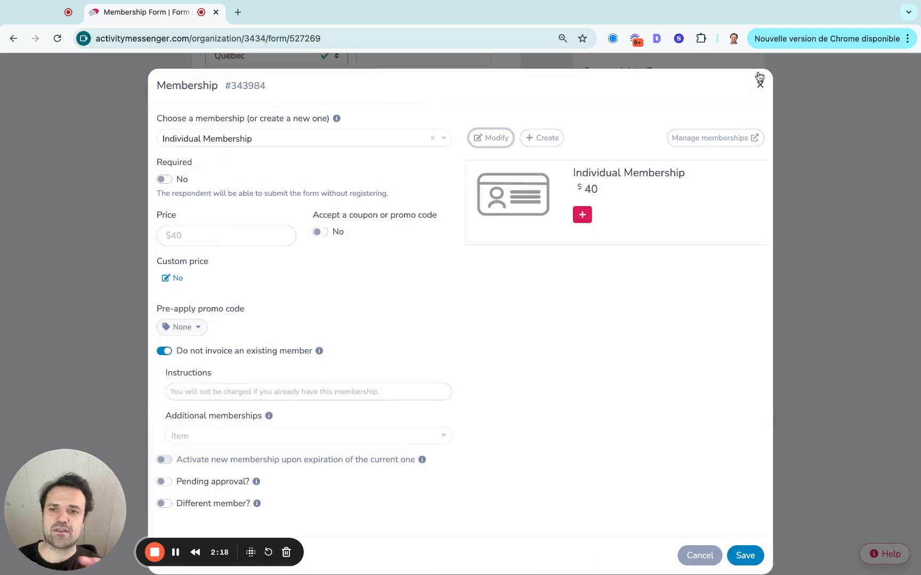
scroll(363, 226, down, 1)
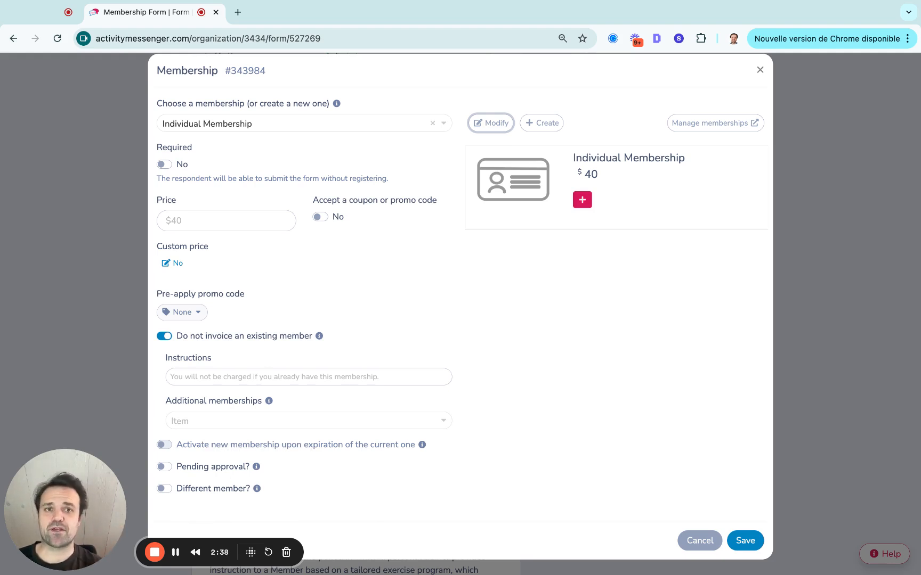
click(760, 70)
Review the Membership Agreement acceptance question's settings, close them unchanged and look over the rest of the form down to the signature.
scroll(387, 367, down, 8)
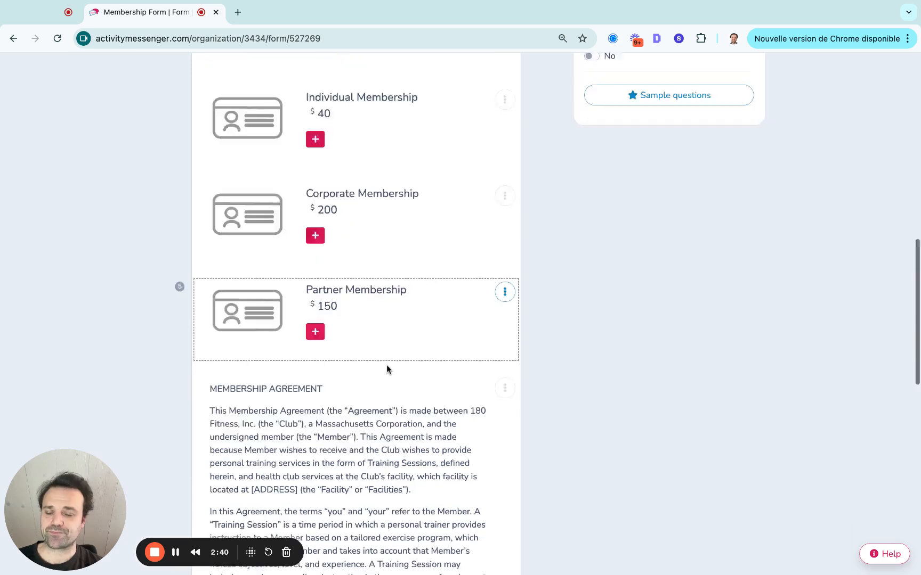
scroll(386, 365, up, 3)
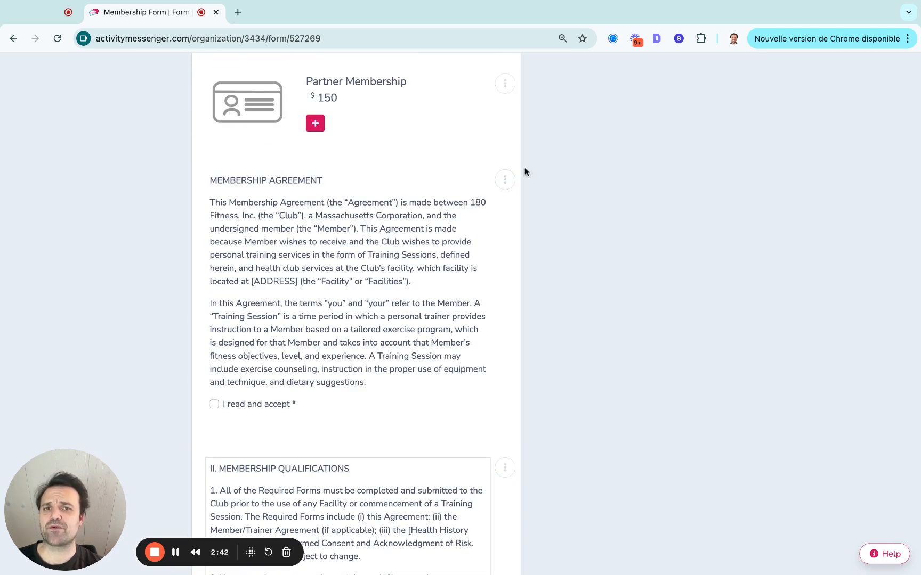
click(505, 181)
click(515, 205)
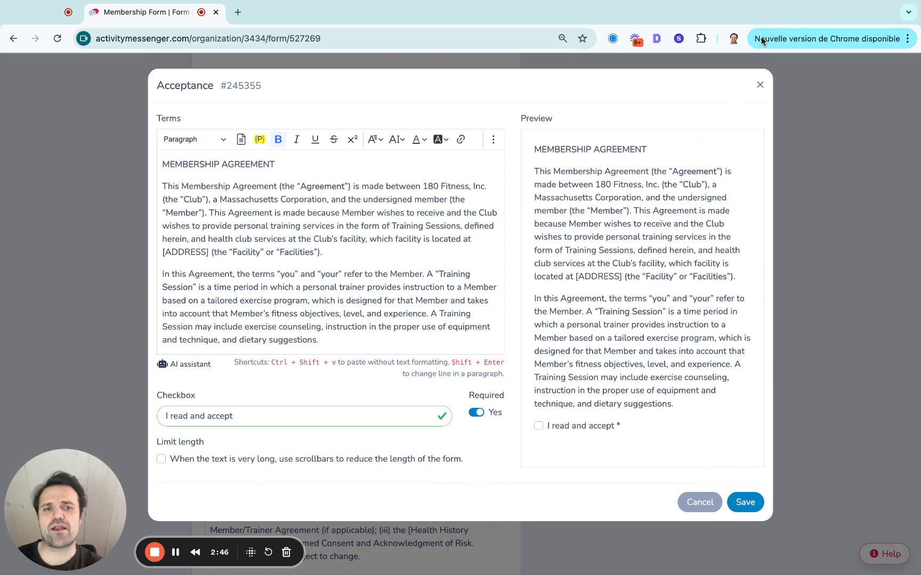
click(760, 85)
scroll(548, 238, down, 4)
scroll(548, 242, down, 5)
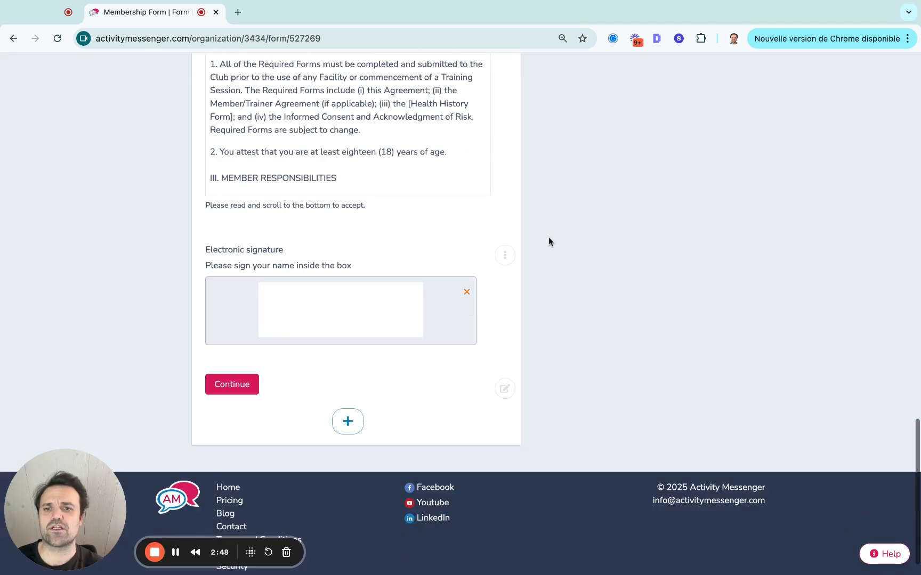
Open the live version of the membership form and select the $40 Individual Membership.
scroll(549, 242, up, 20)
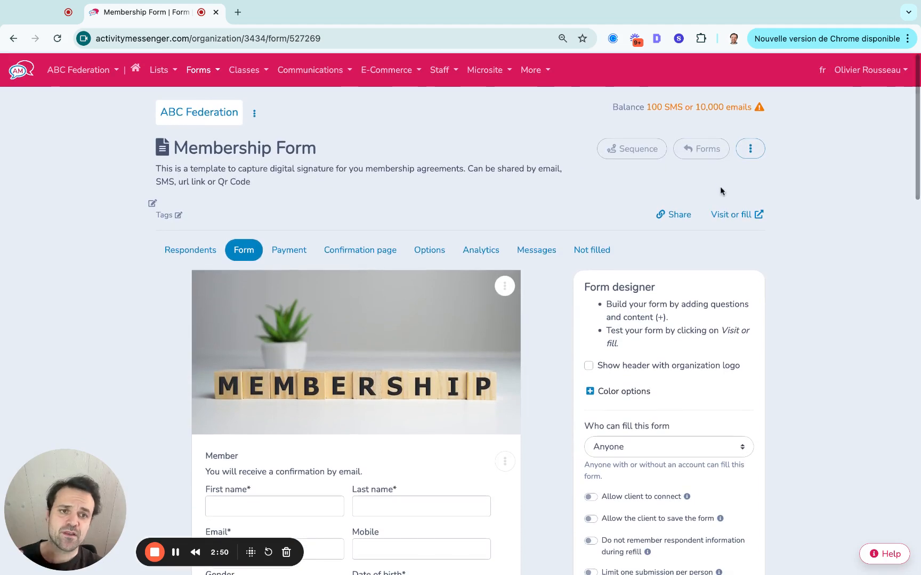
click(725, 216)
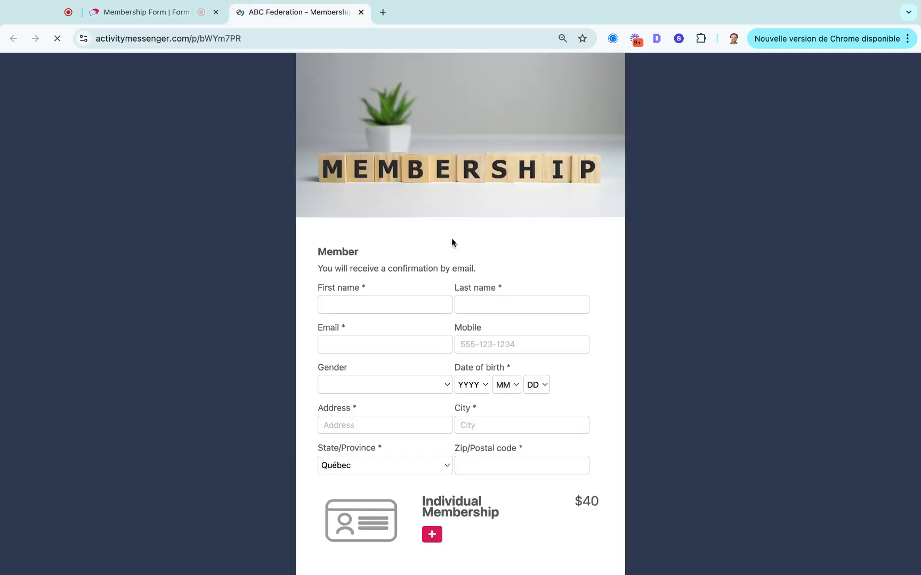
click(324, 302)
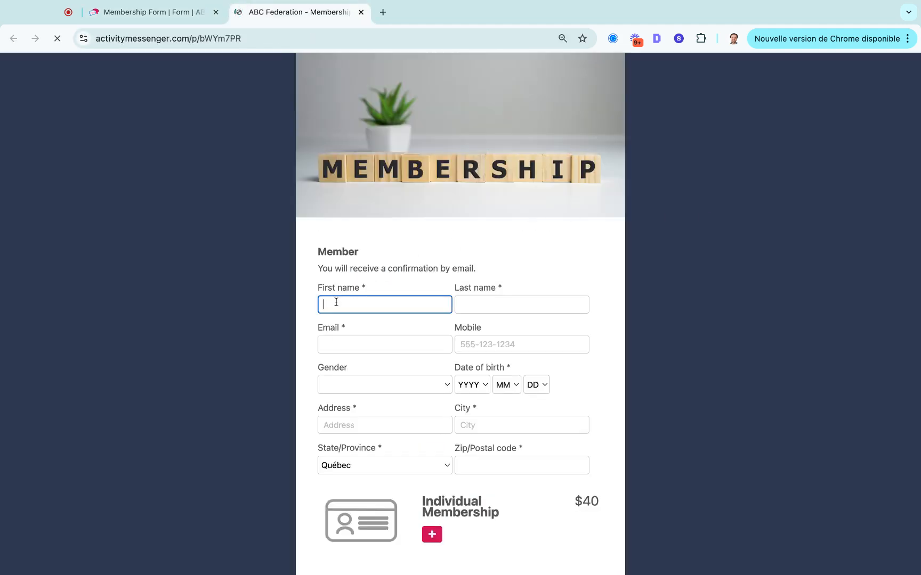
click(330, 344)
click(329, 309)
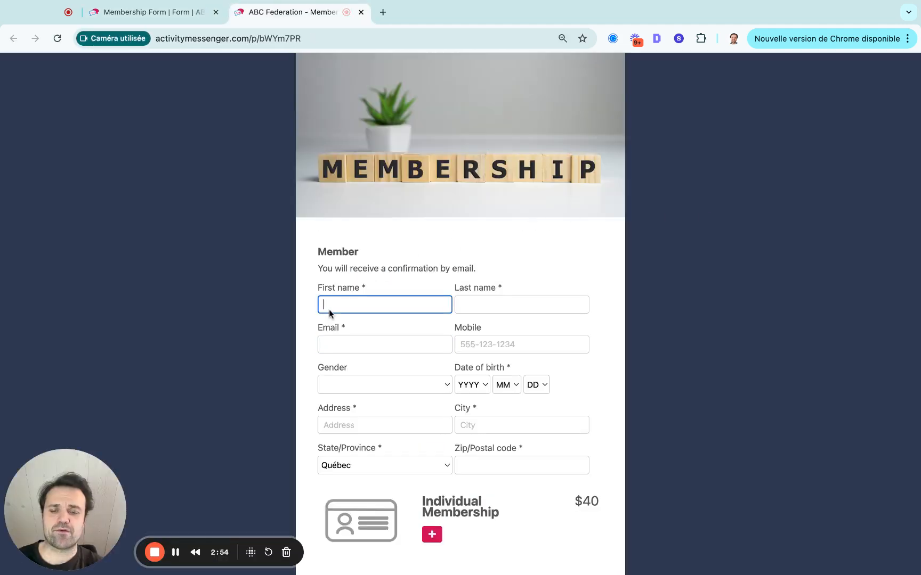
scroll(373, 319, down, 5)
click(431, 234)
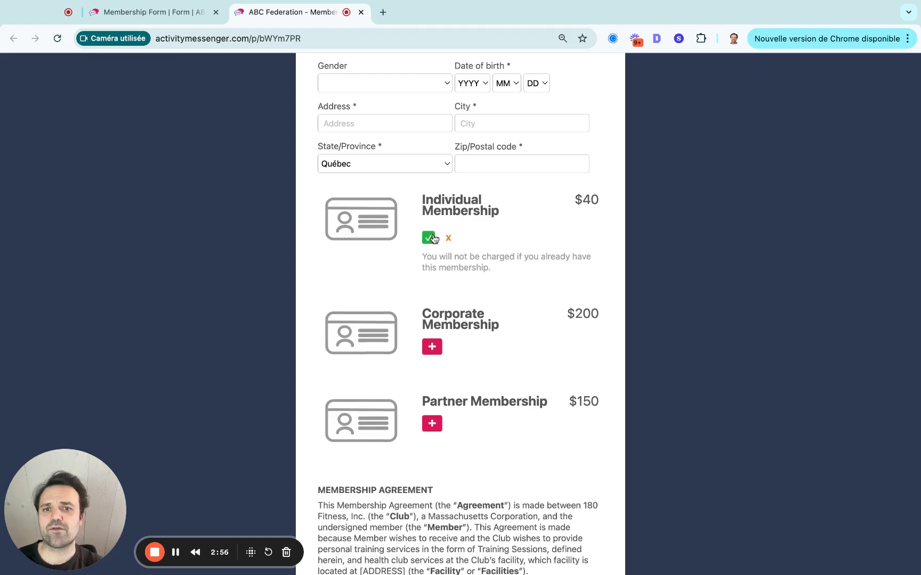
Look over the live form down to the signature and enter the member's email address in the Member section.
scroll(433, 239, down, 10)
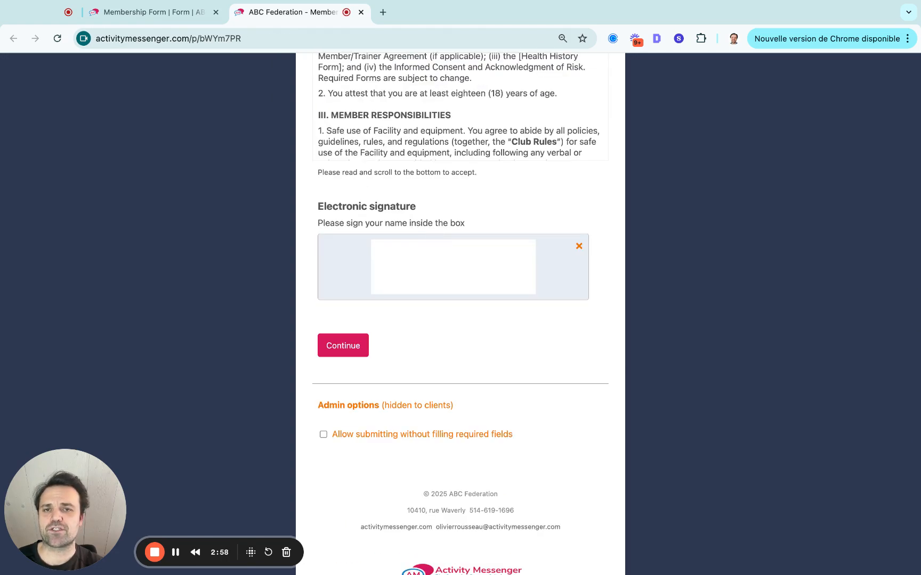
scroll(433, 239, up, 8)
scroll(403, 179, up, 5)
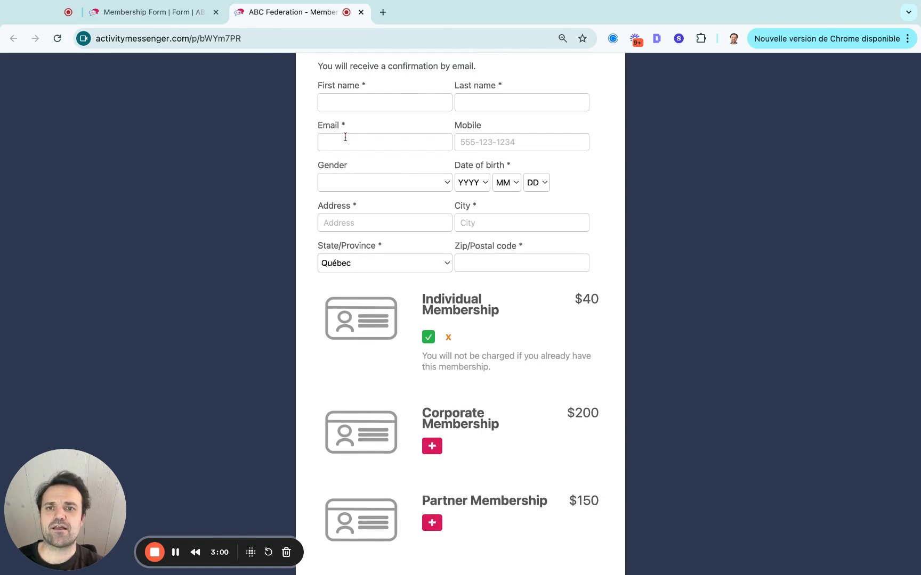
click(345, 137)
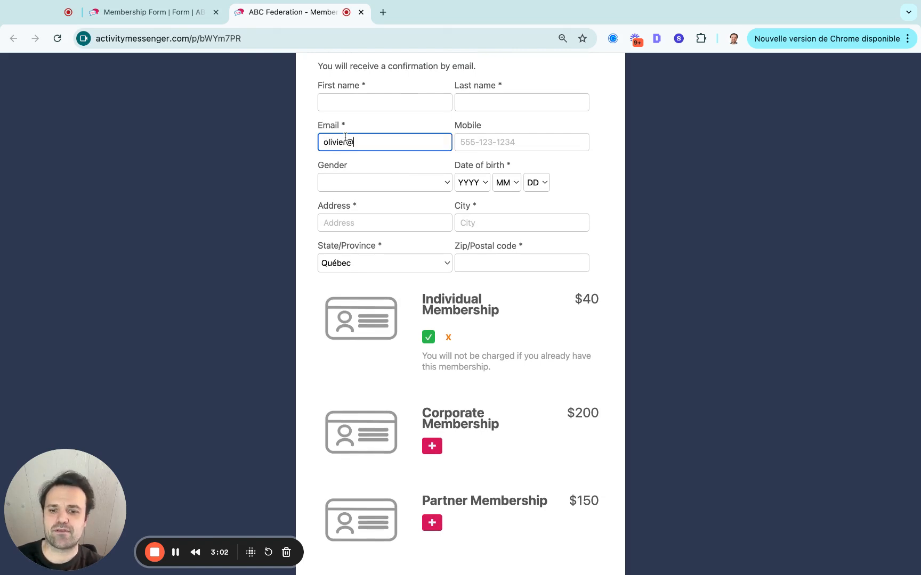
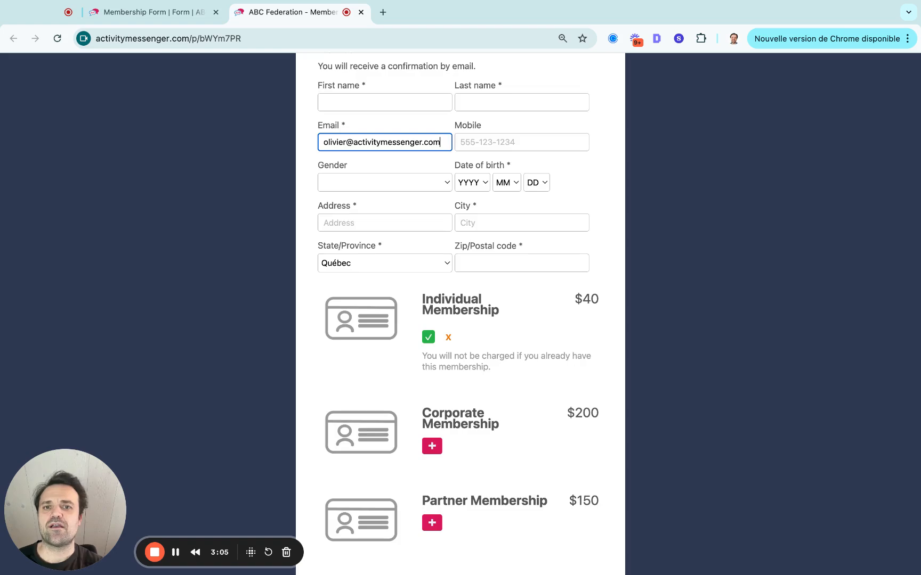
Accept the Membership Agreement and the full terms below it, and draw a signature in the electronic signature box.
scroll(396, 203, down, 9)
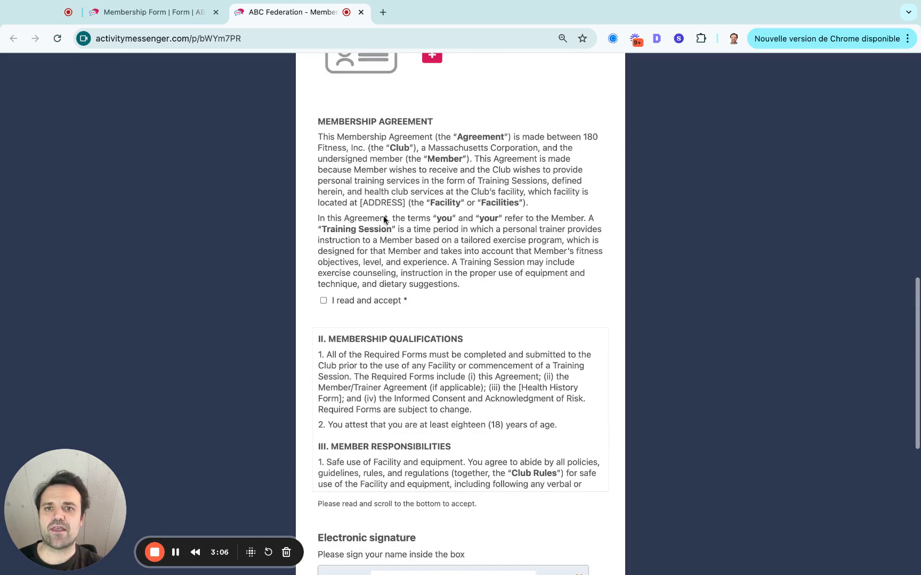
scroll(383, 216, down, 3)
click(346, 147)
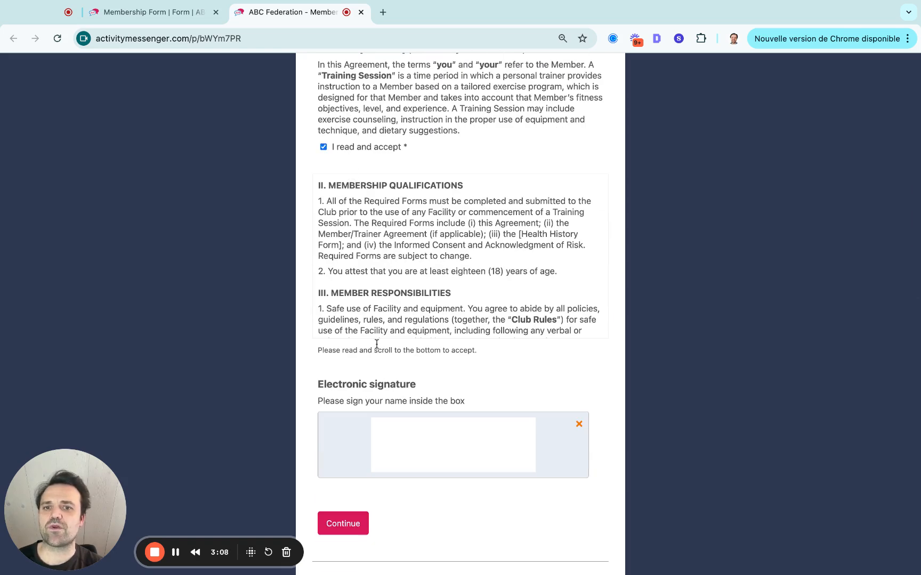
scroll(361, 314, down, 20)
scroll(360, 315, down, 3)
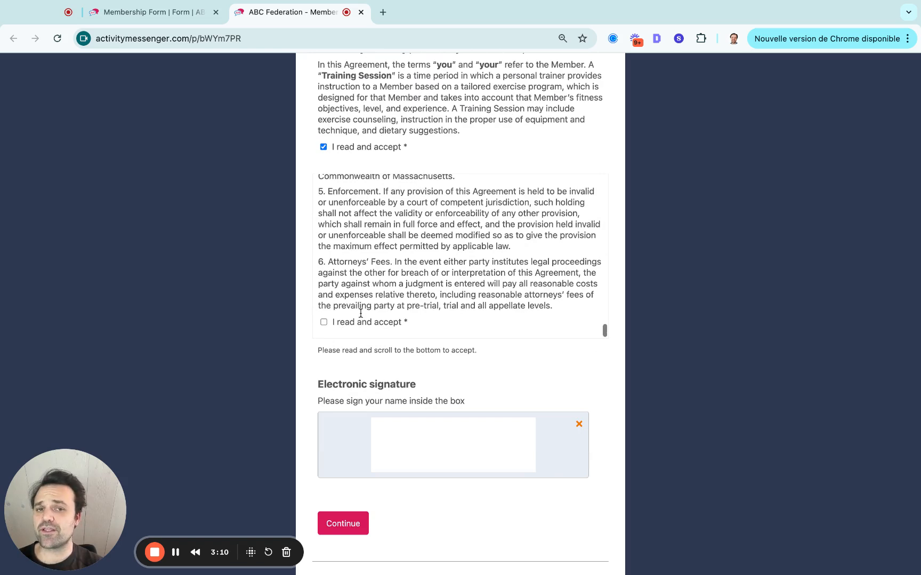
click(323, 322)
drag(397, 429, 462, 443)
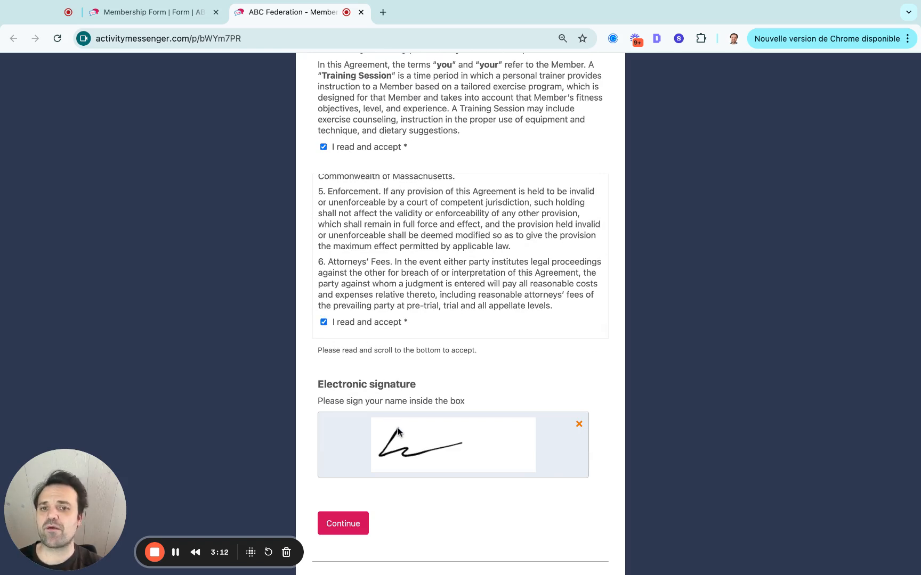
Allow submitting without filling required fields, submit the form and confirm the Individual Membership purchase with payment later.
scroll(398, 433, down, 3)
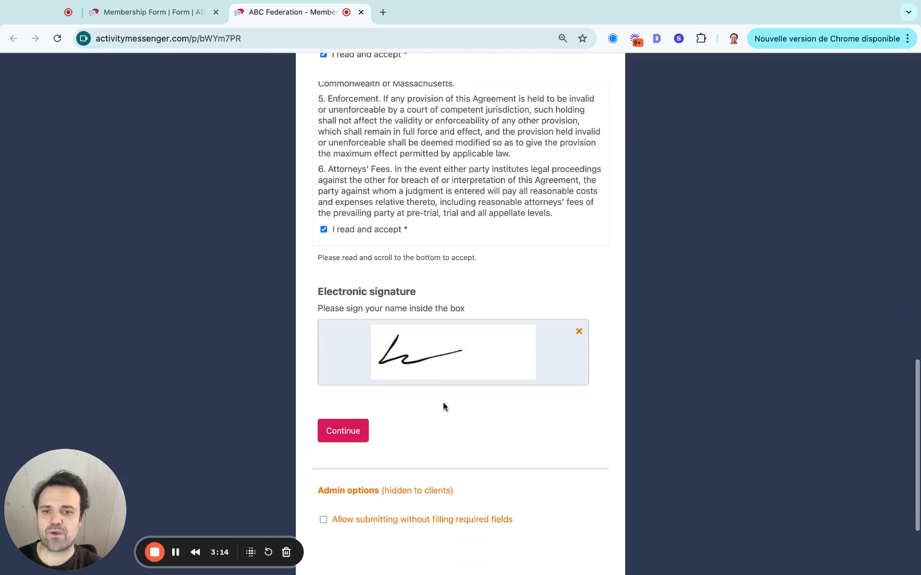
click(366, 519)
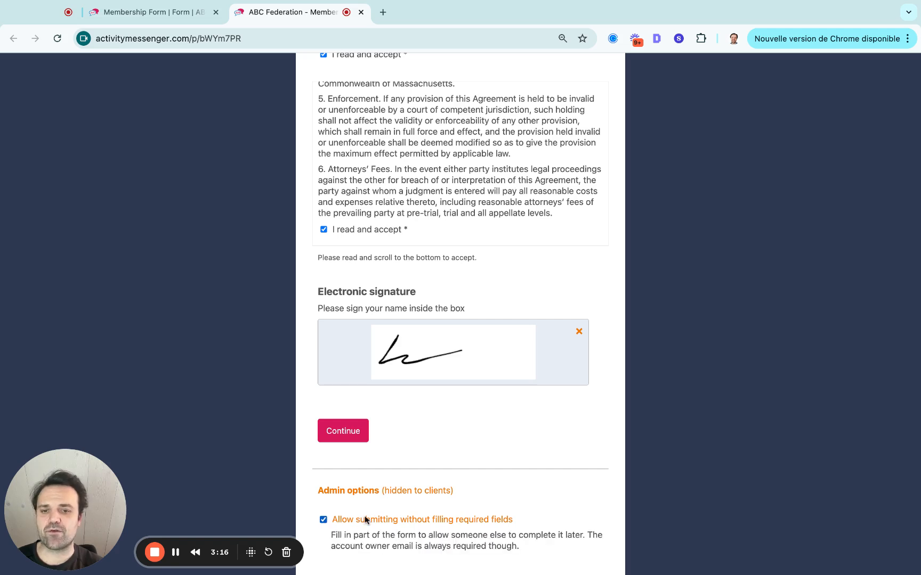
click(350, 431)
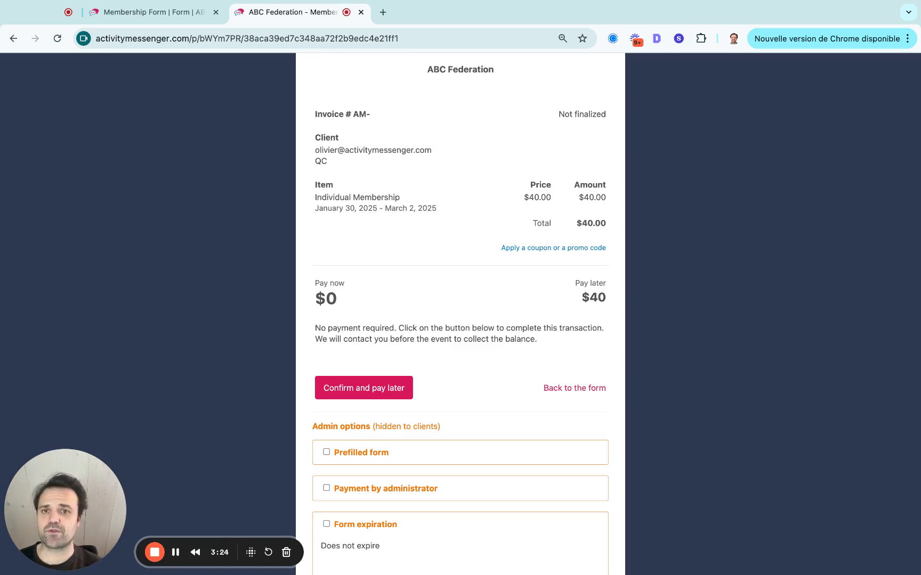
click(363, 388)
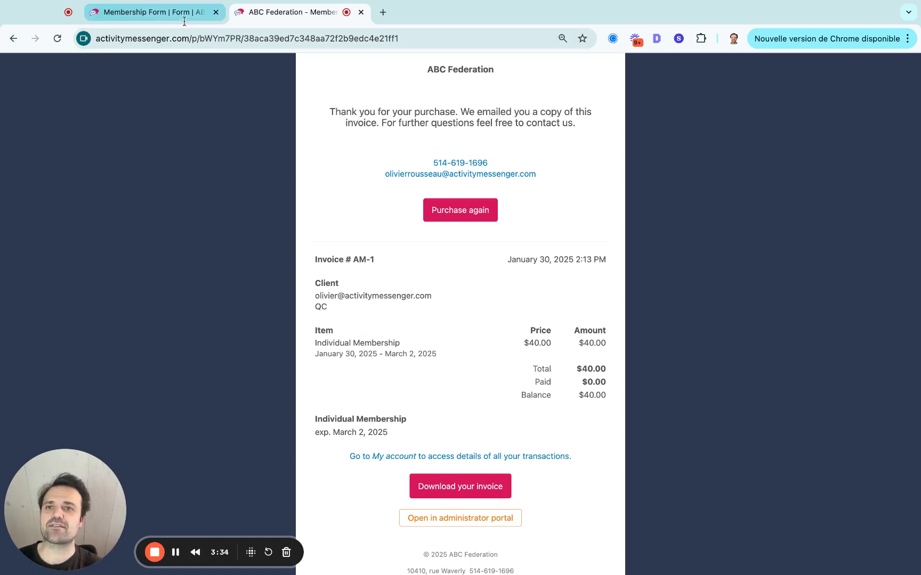
Check the form's respondents in the admin site, and view the new member's details from the Individual Membership's member list.
click(160, 11)
click(191, 250)
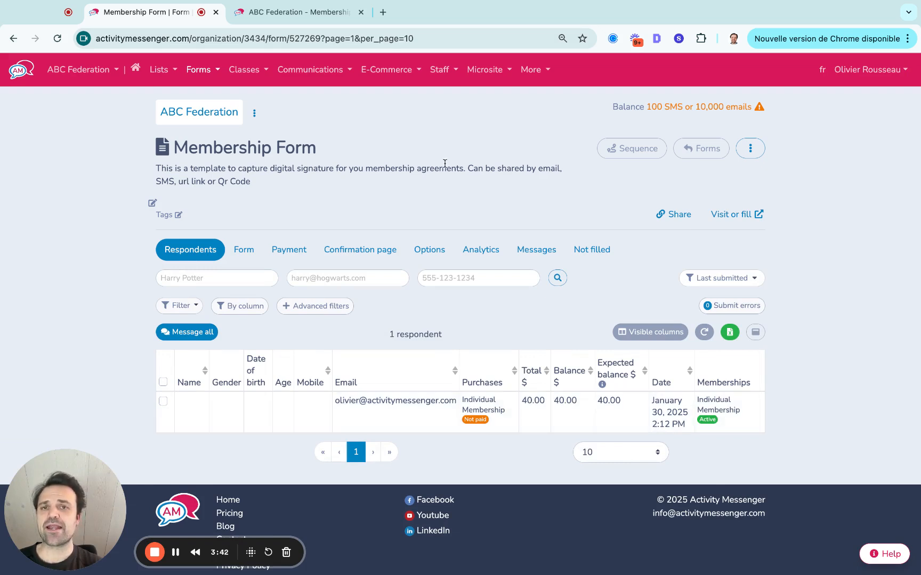
click(372, 70)
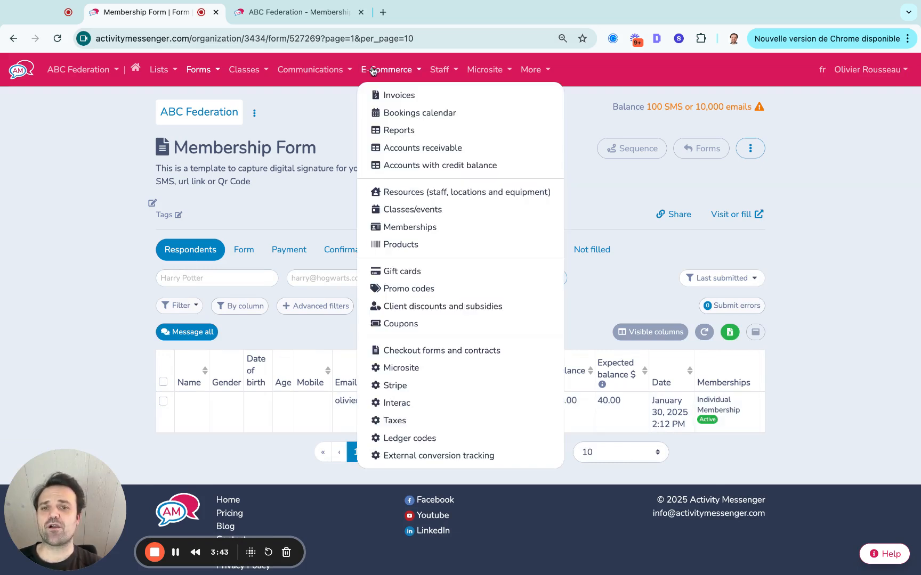
click(406, 226)
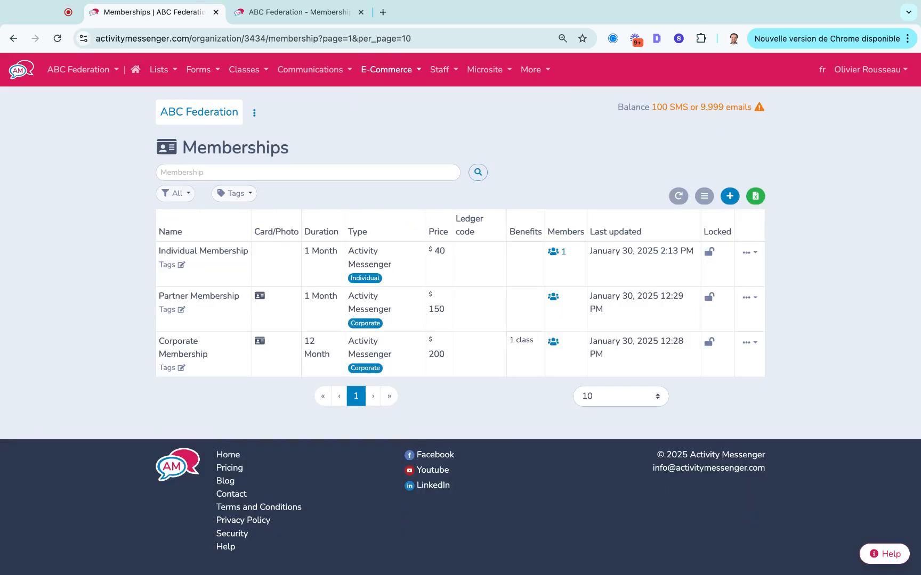
click(553, 255)
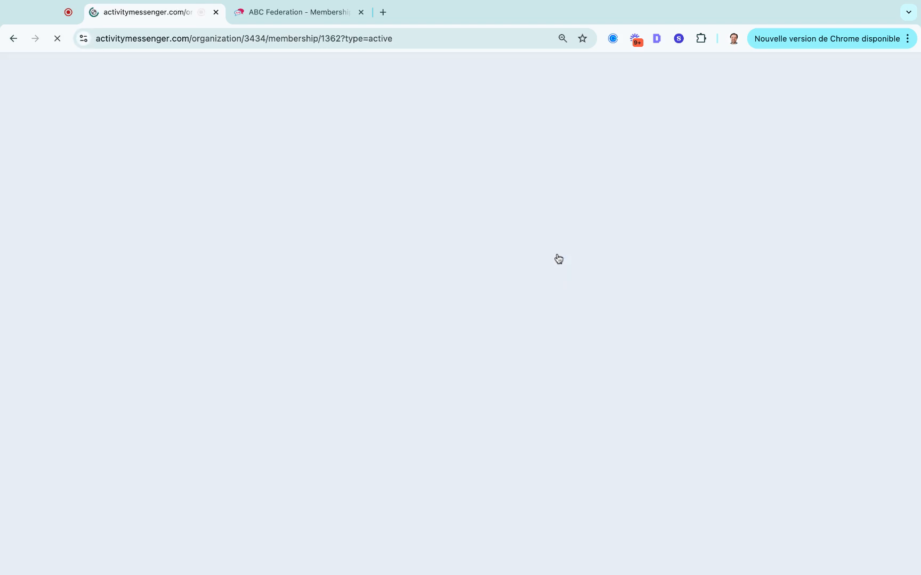
click(378, 304)
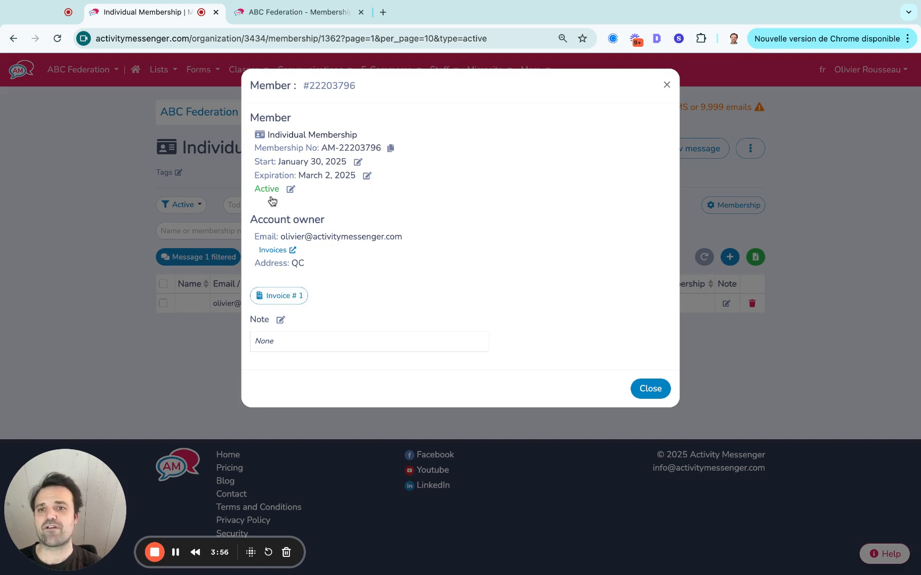
click(666, 85)
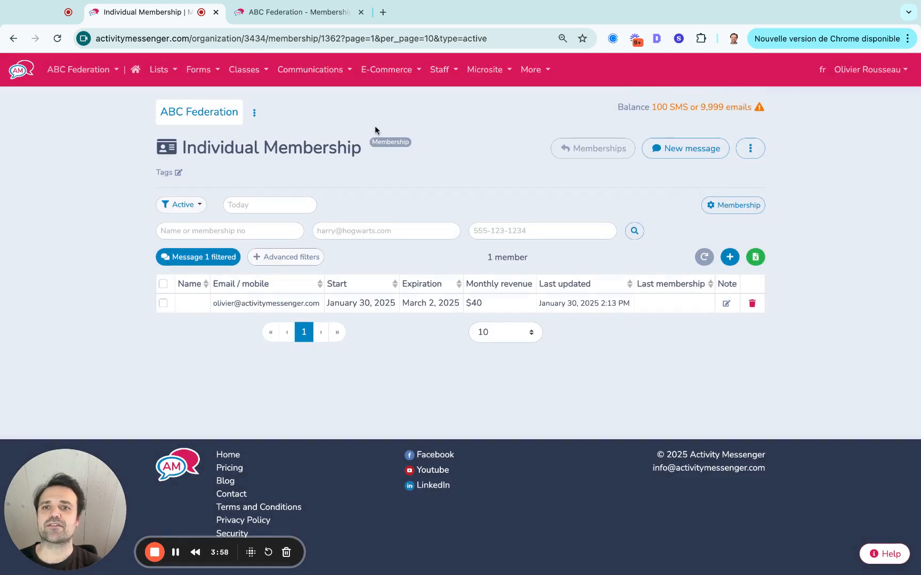
Reopen the Individual Membership list, select all its members and review the message composer, closing it without sending.
click(158, 72)
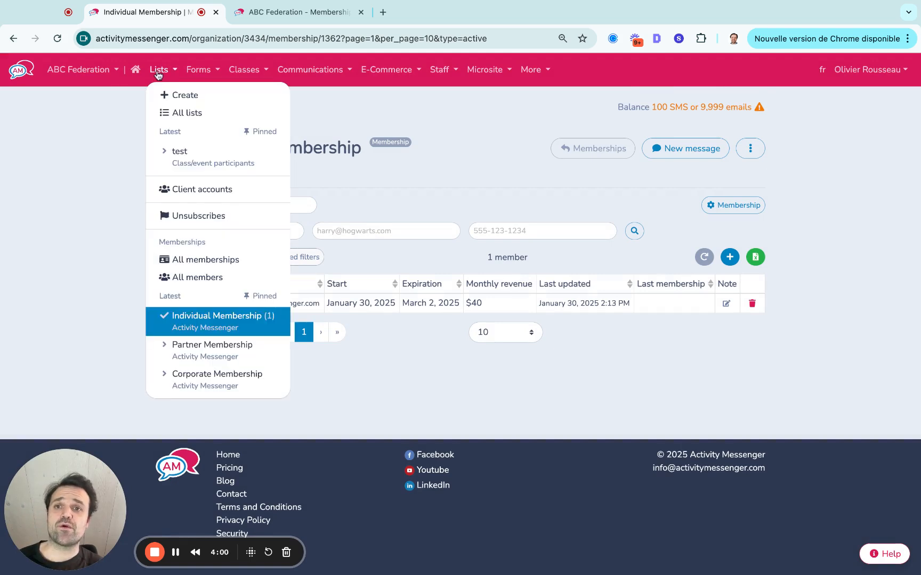
click(211, 330)
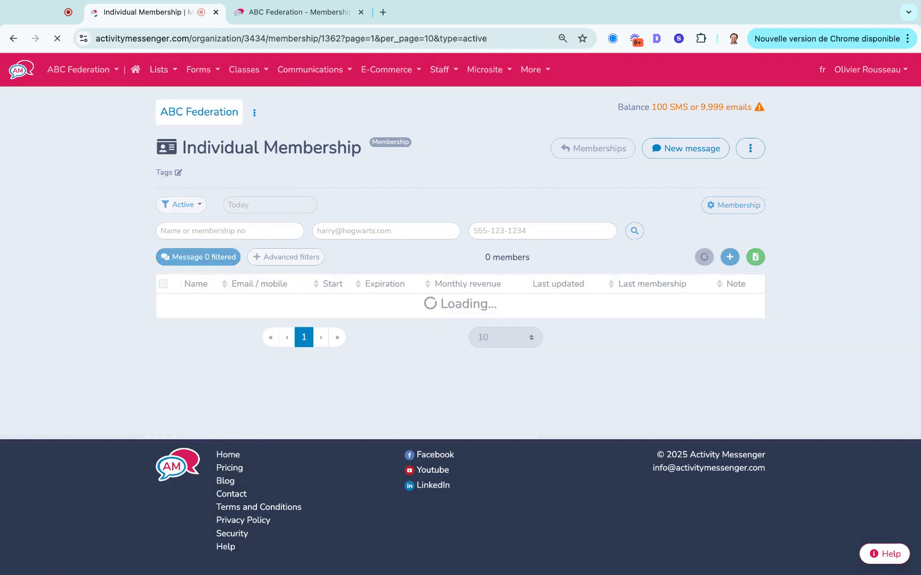
click(163, 284)
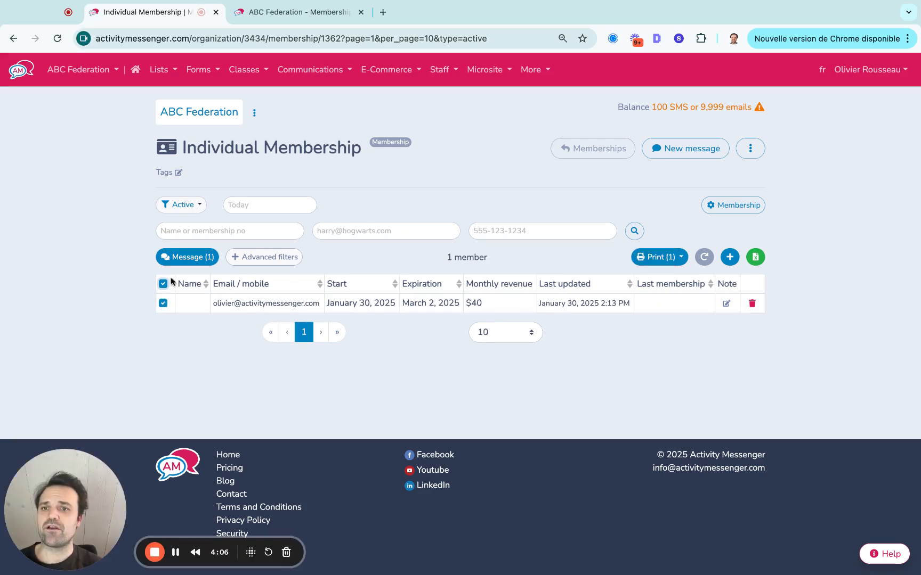
click(186, 257)
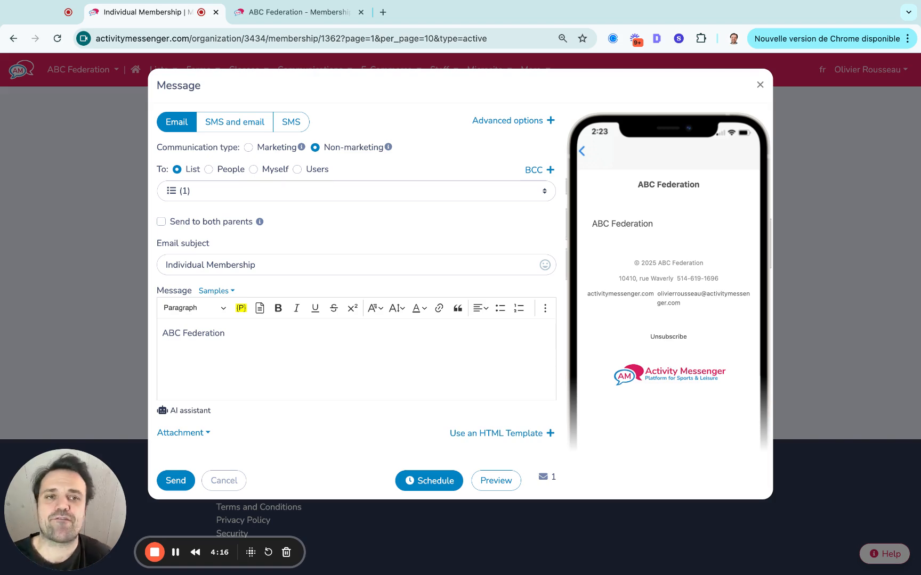
click(761, 86)
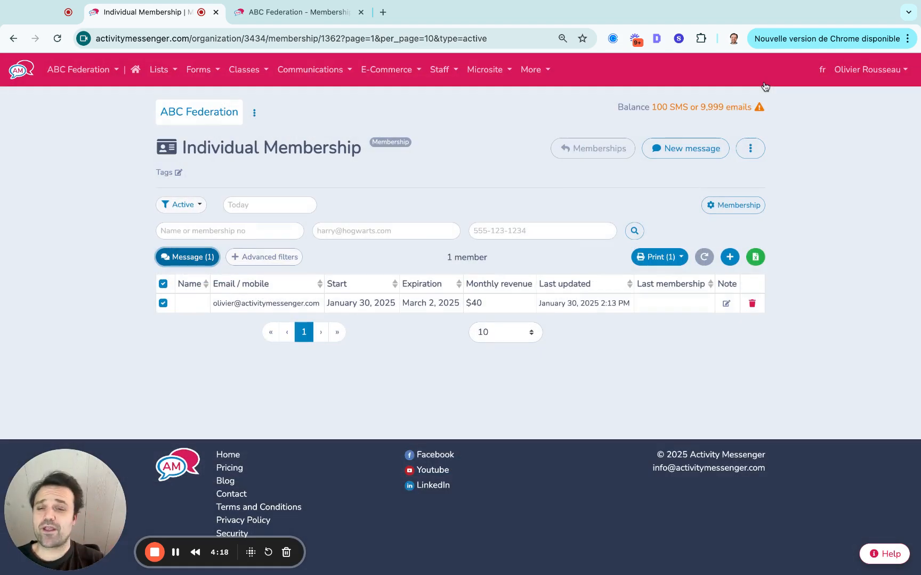